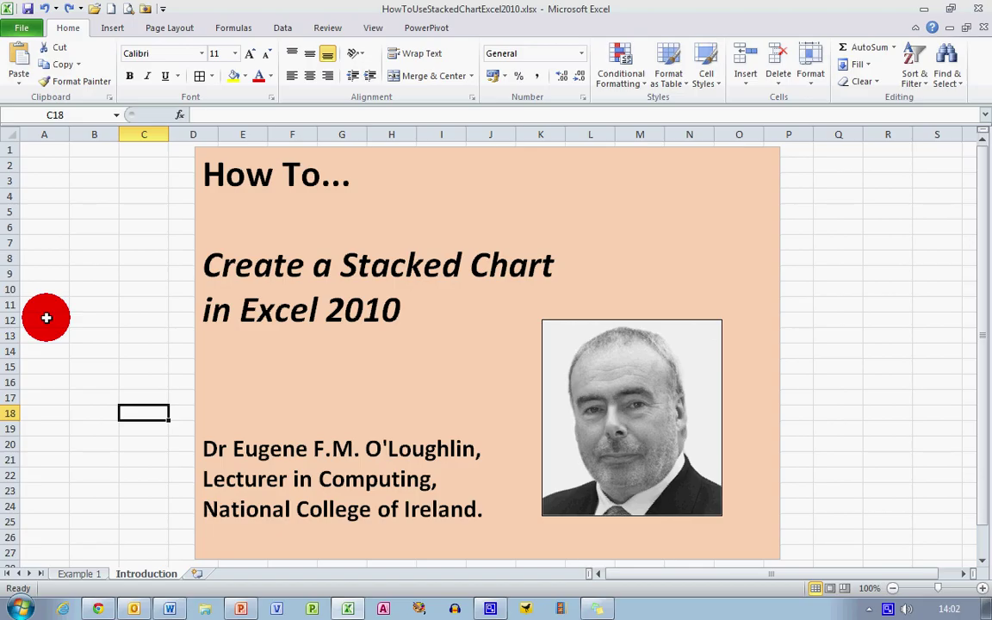
Open the Example 1 sheet and delete the existing stacked cylinder chart below the table
left_click(76, 574)
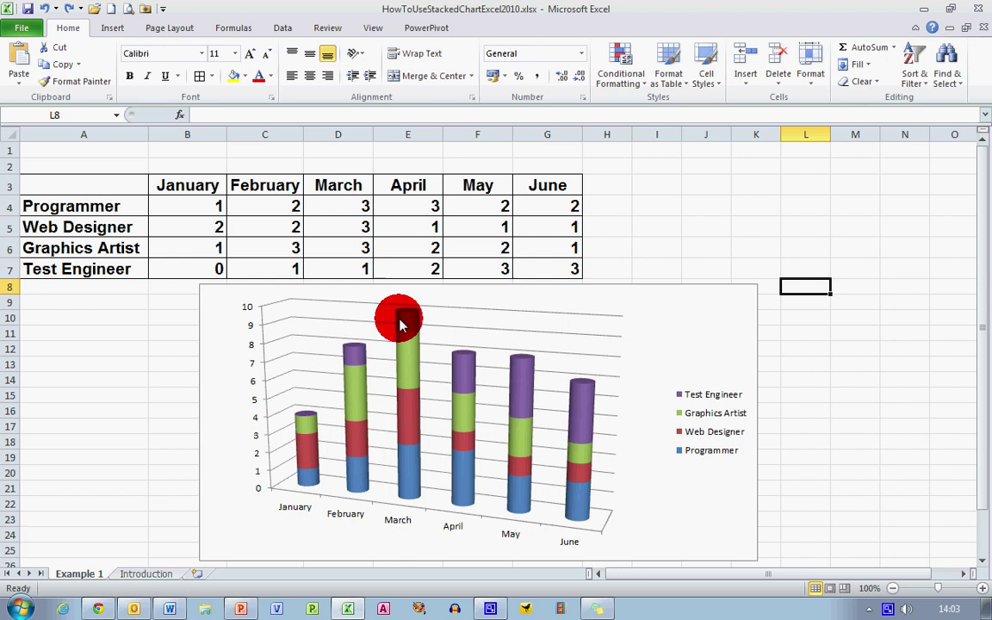
mouse_move(401, 323)
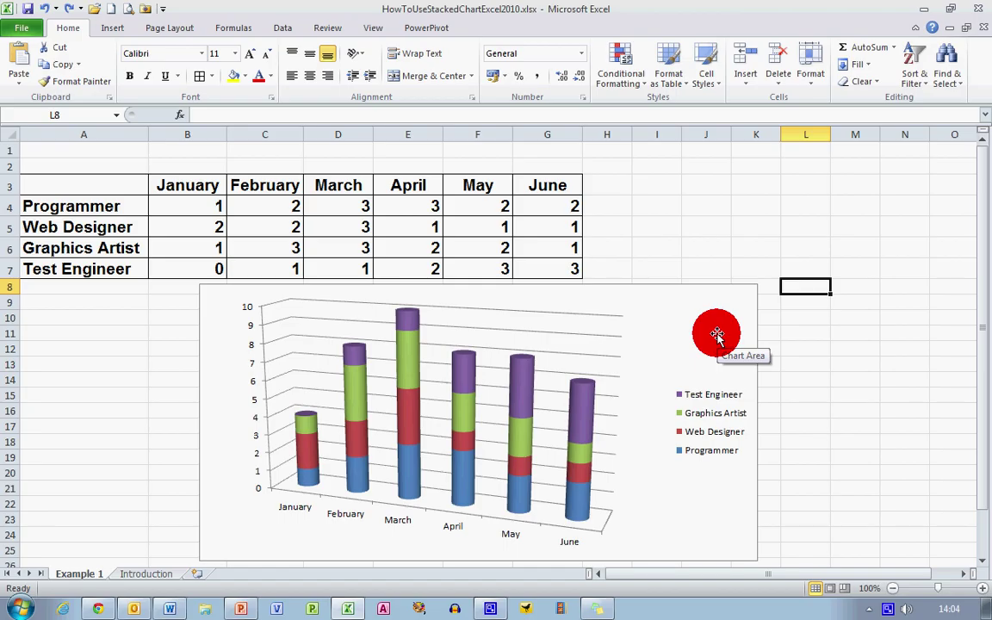
left_click(668, 285)
key("Delete")
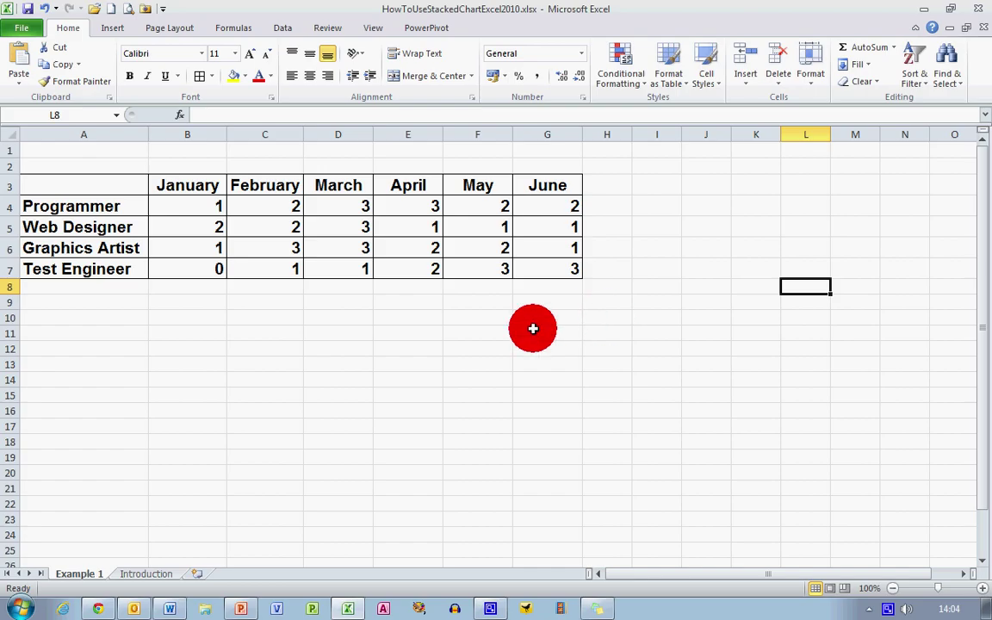
Insert a 2-D stacked column chart from A3:G7, placed directly below the table and enlarged to span columns A to G
left_click_drag(118, 188, 535, 266)
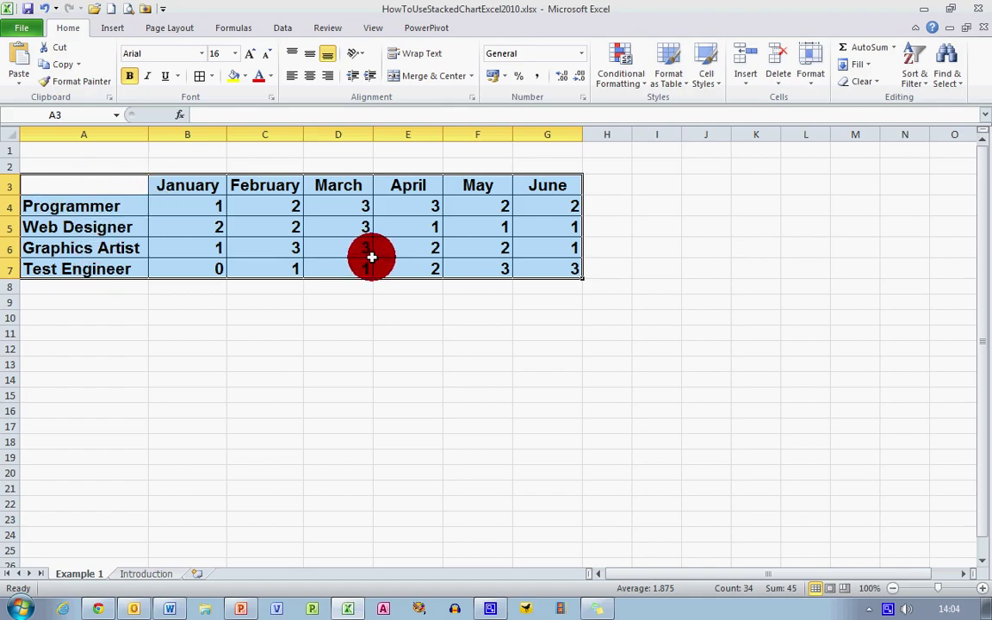
left_click(113, 28)
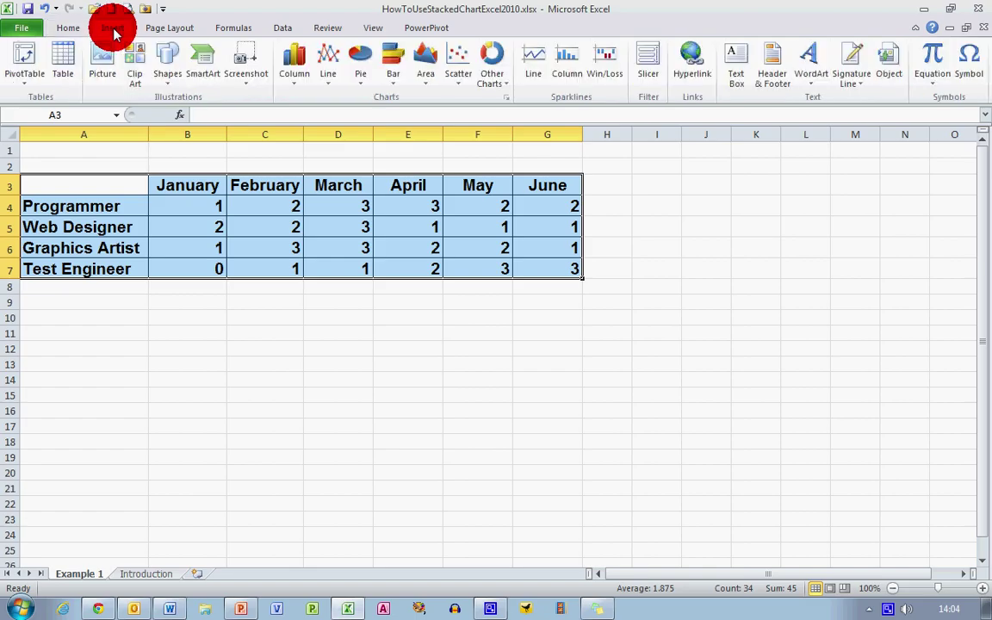
left_click(295, 77)
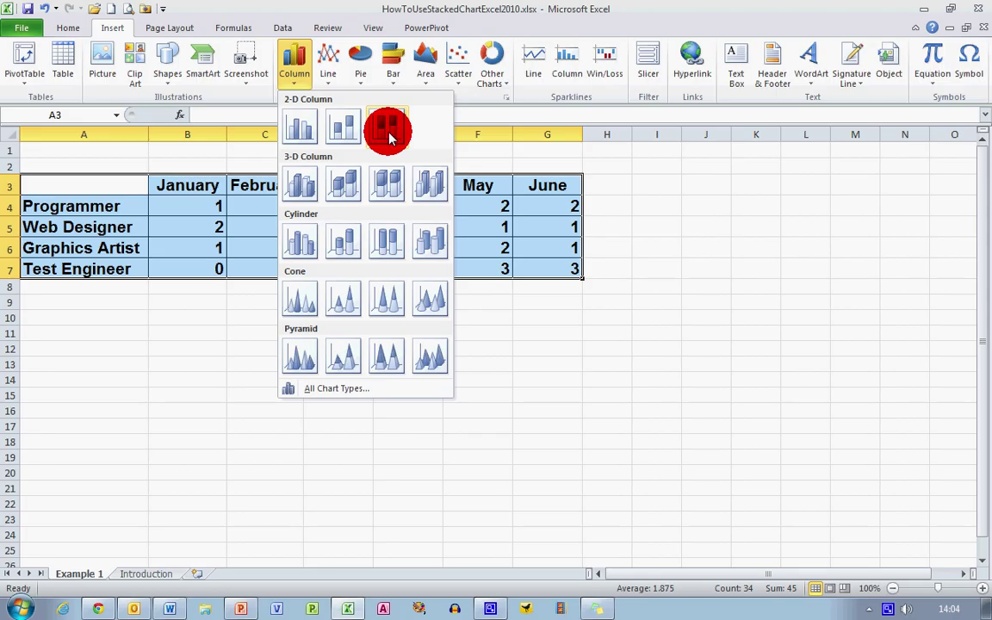
left_click(344, 129)
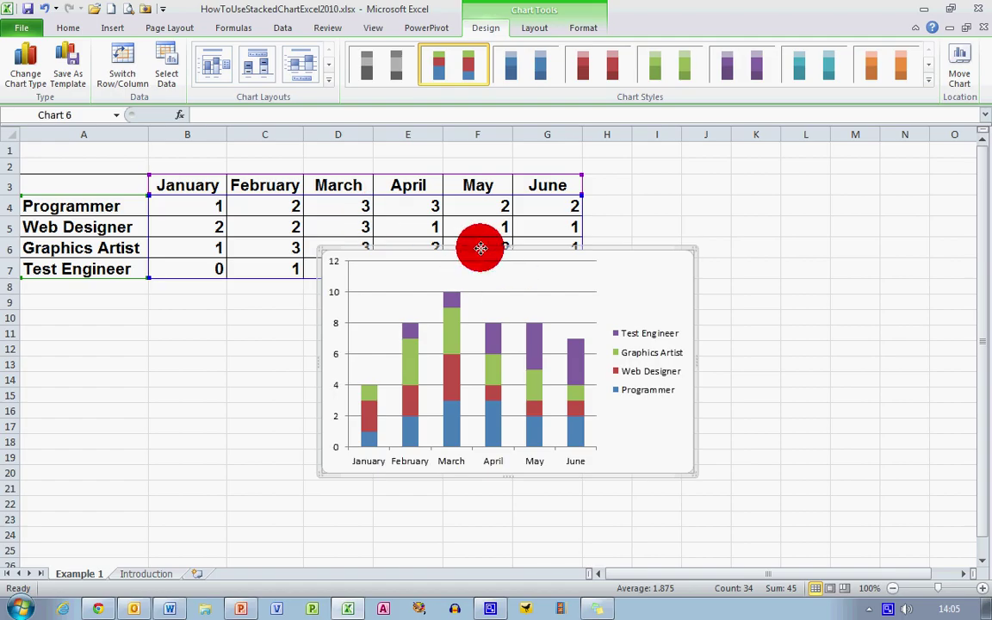
left_click_drag(478, 251, 182, 279)
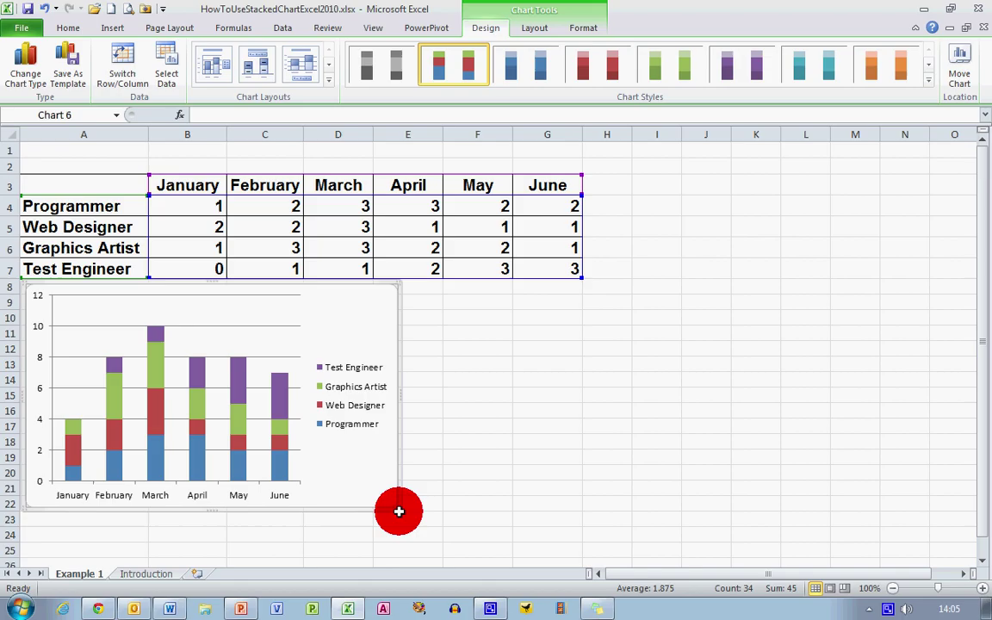
left_click_drag(395, 508, 582, 558)
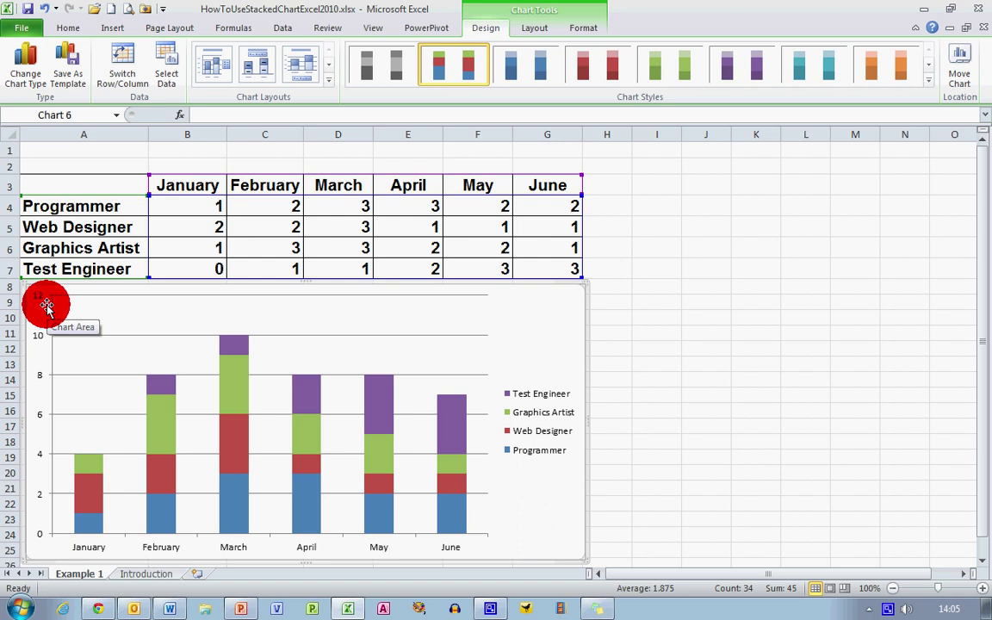
Examine the April column by selecting its Programmer, Web Designer, Graphics Artist and Test Engineer segments to see their source rows
left_click(297, 504)
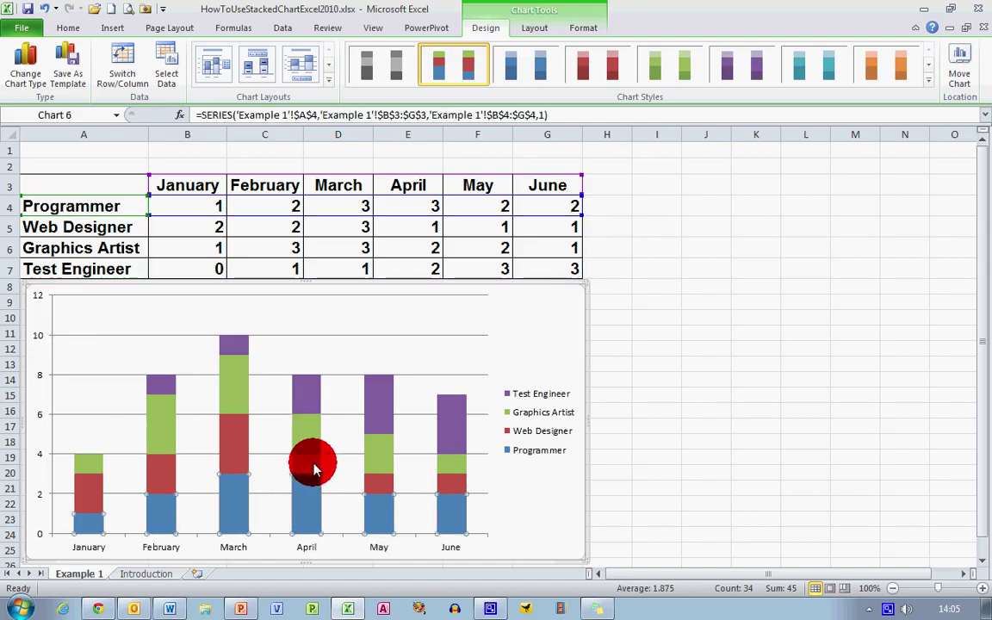
left_click(312, 511)
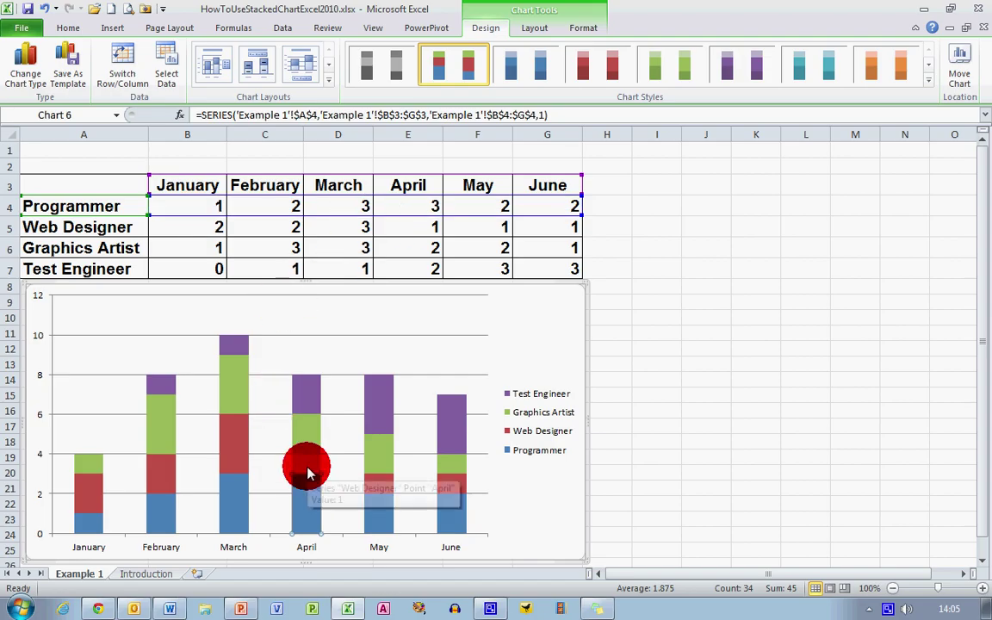
left_click(307, 472)
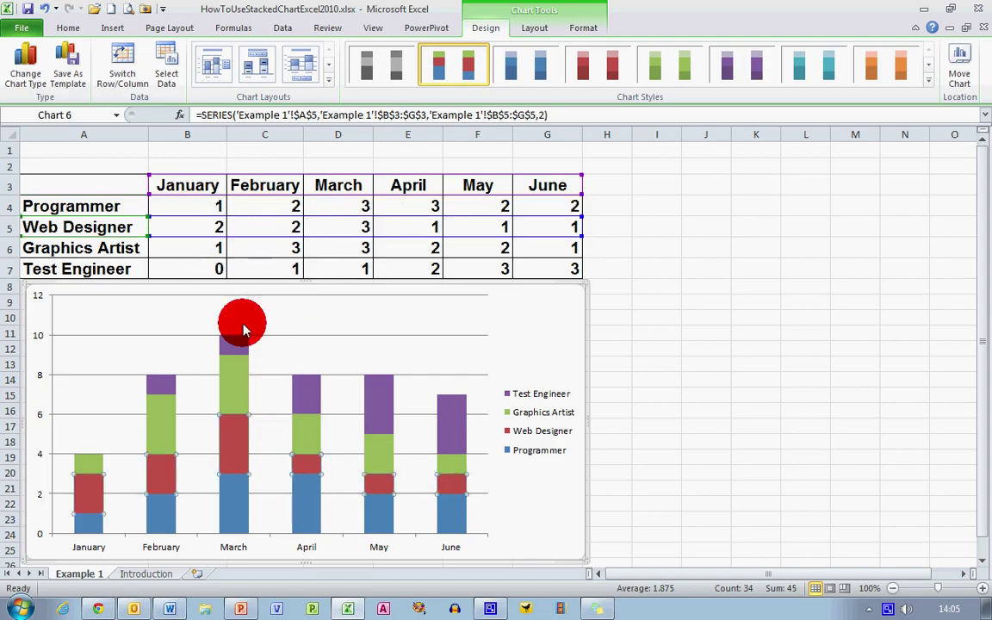
left_click(307, 437)
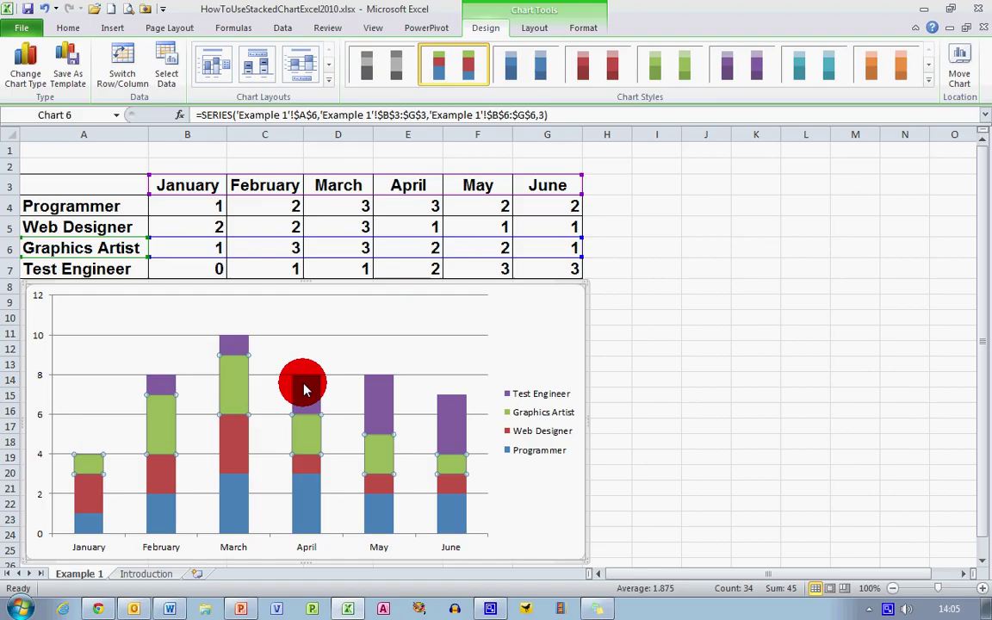
left_click(309, 394)
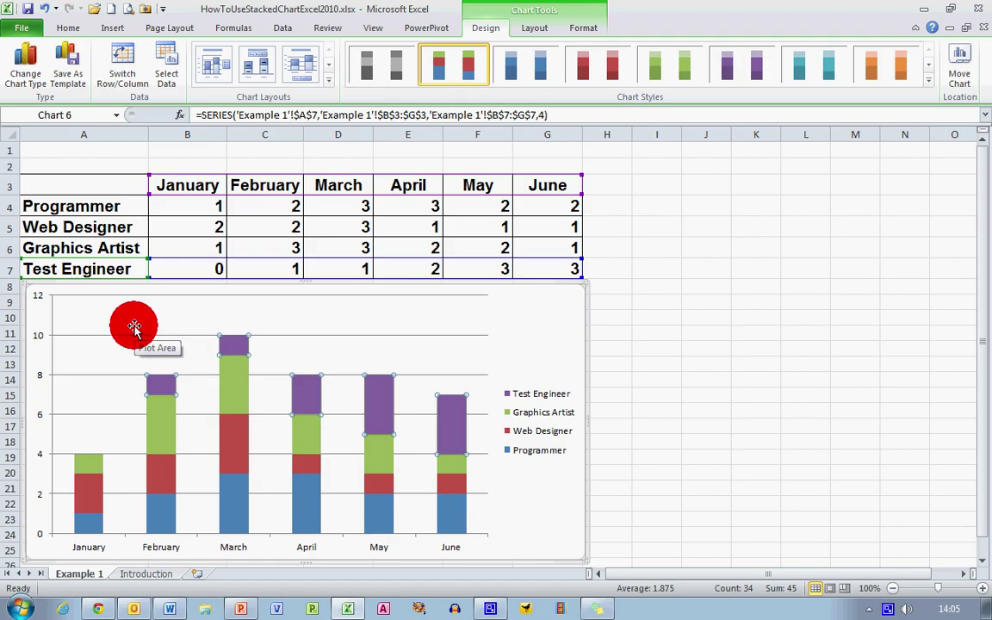
Set the April Web Designer value in cell E5 to 4
left_click(422, 224)
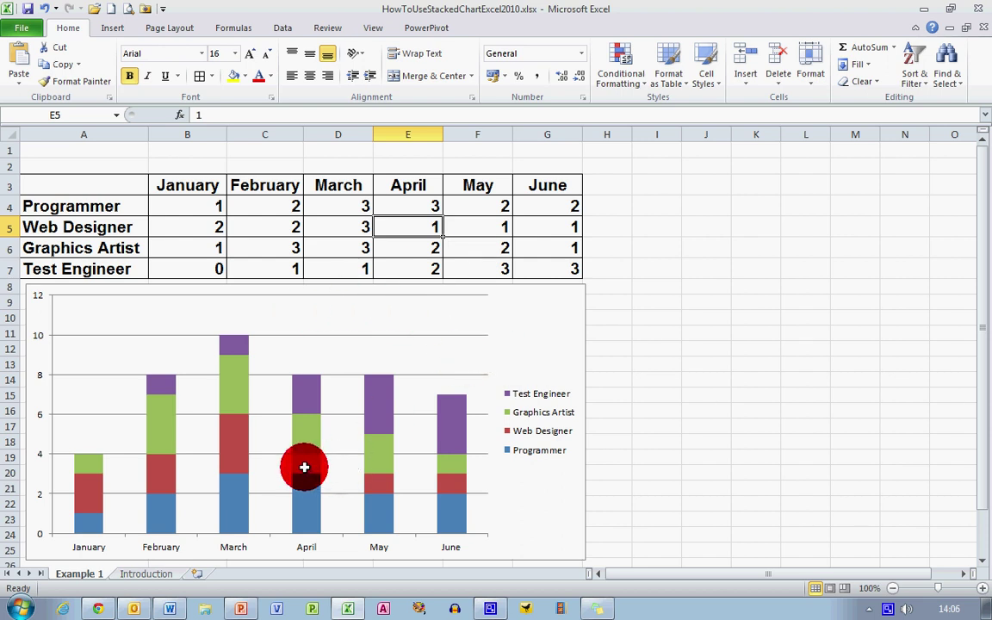
mouse_move(303, 465)
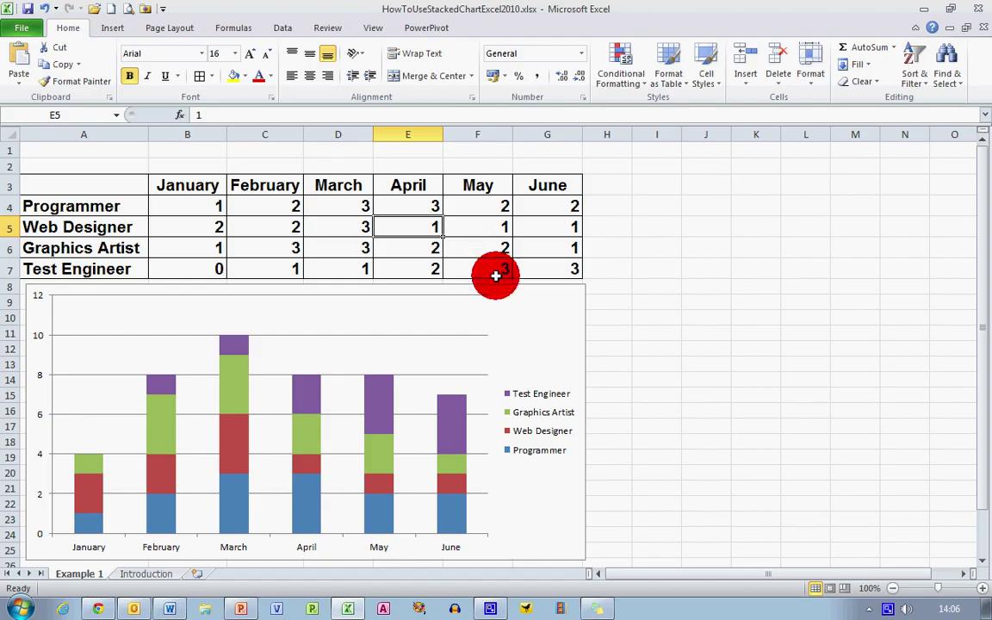
type("4")
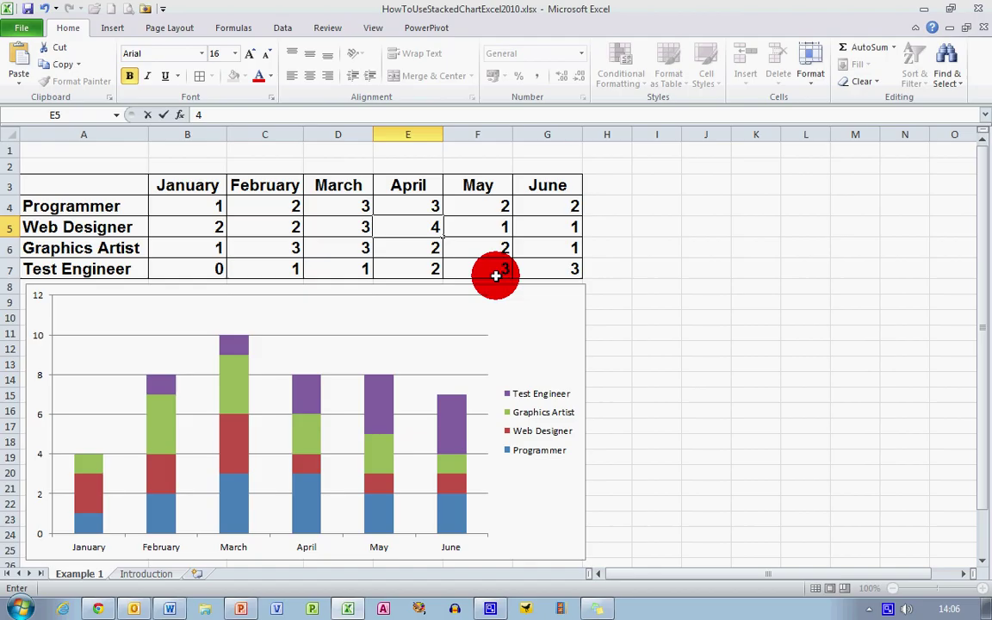
key("Return")
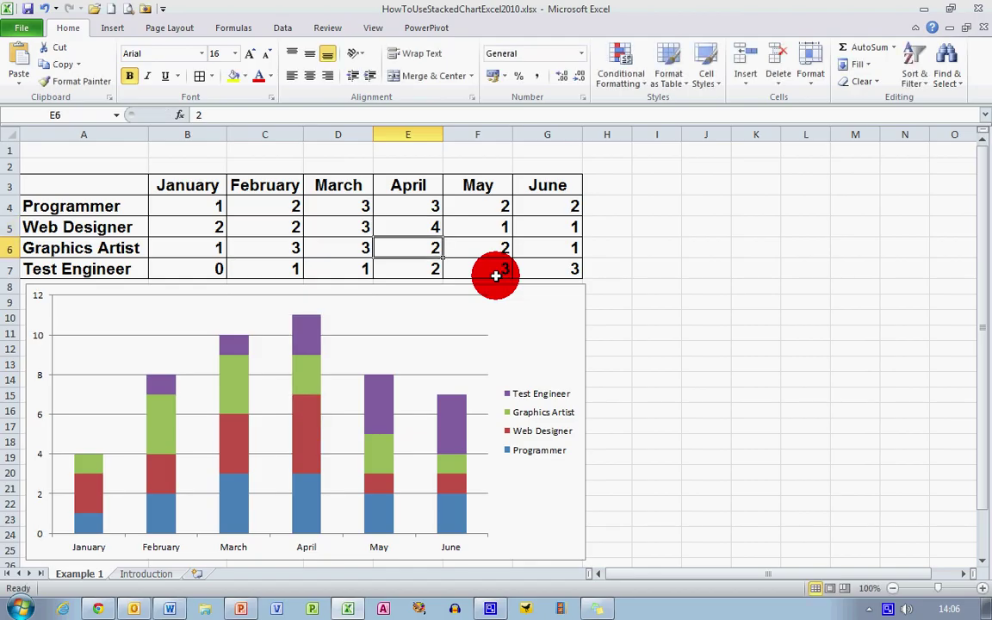
Restore the April Web Designer value in cell E5 to 1
left_click(299, 436)
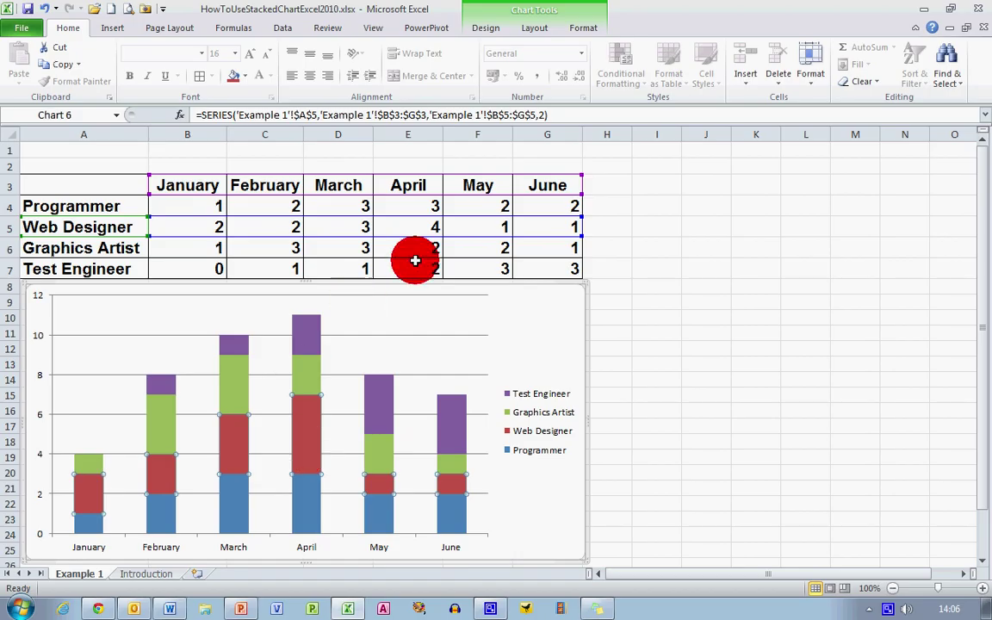
left_click(437, 226)
type("1")
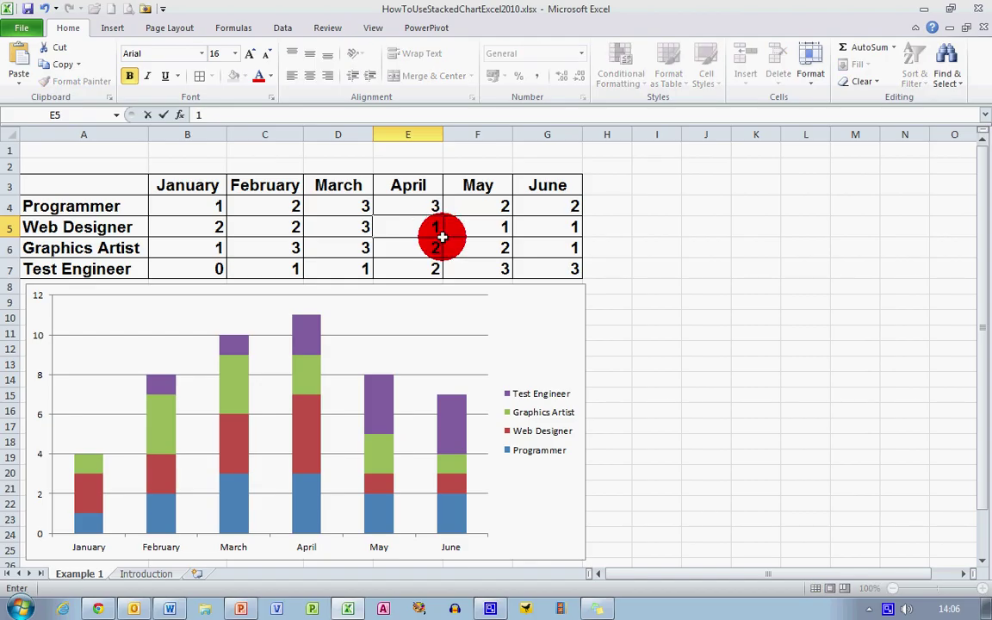
key("Return")
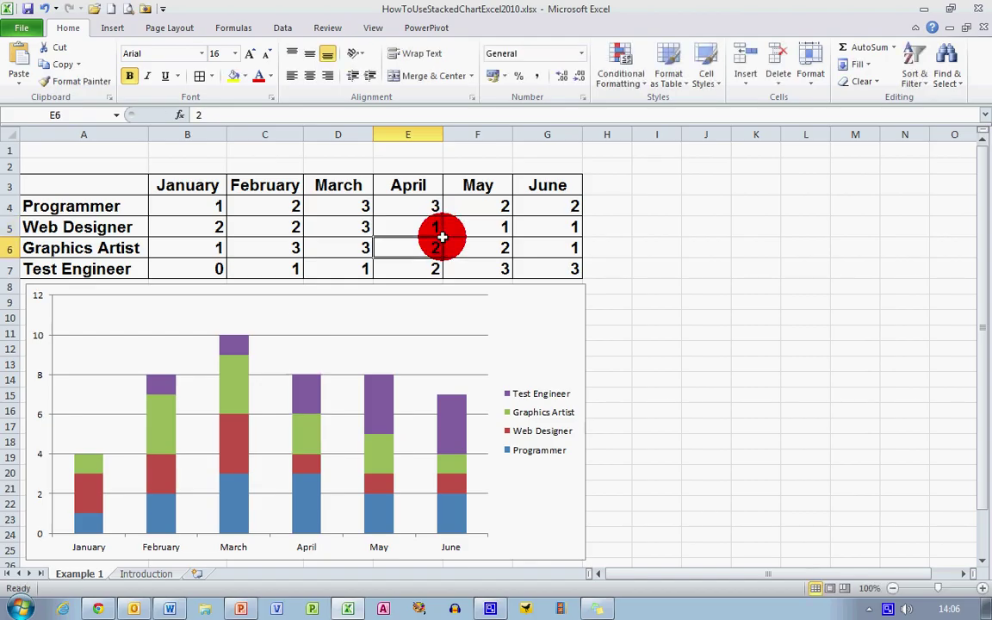
Change the chart type of the stacked column chart to Stacked Cylinder
right_click(533, 328)
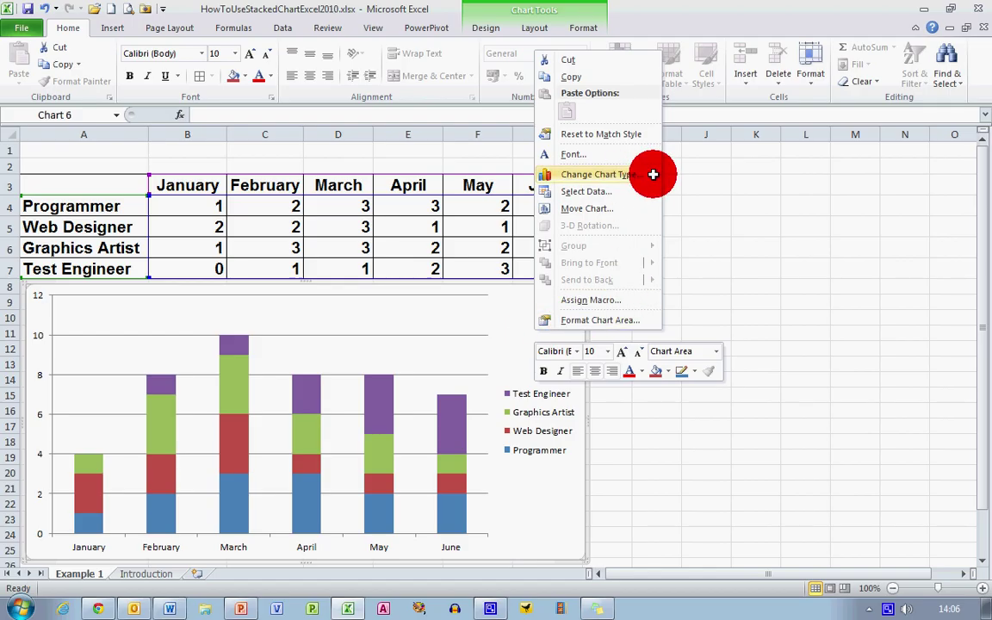
left_click(653, 175)
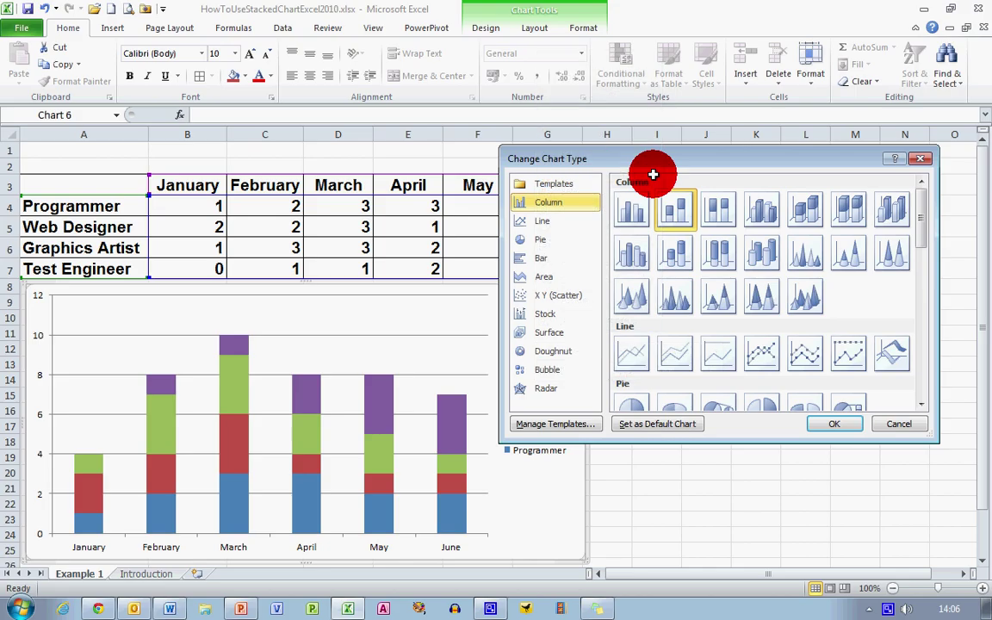
left_click(675, 258)
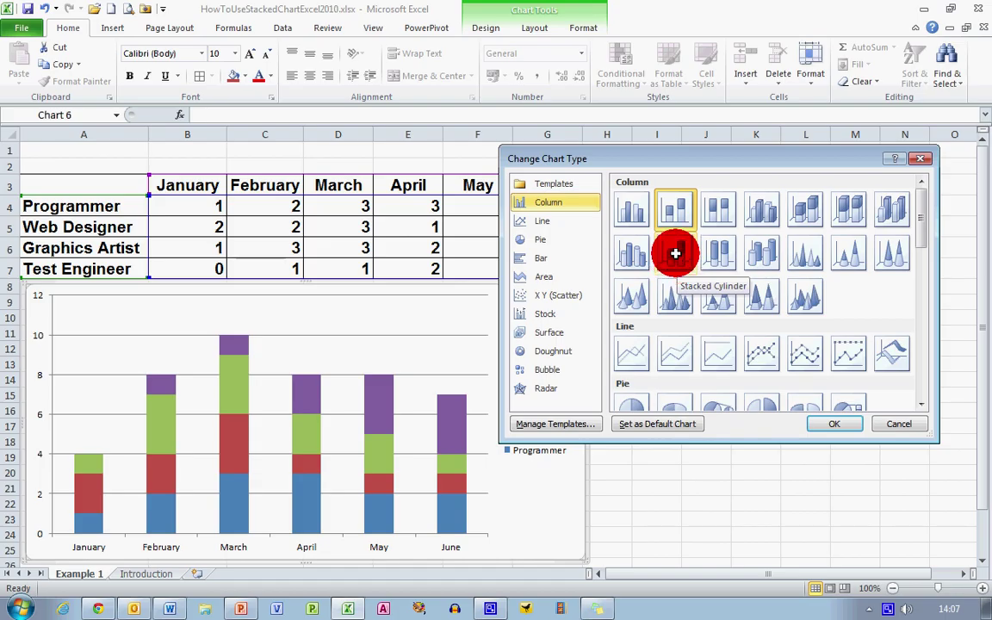
left_click(844, 421)
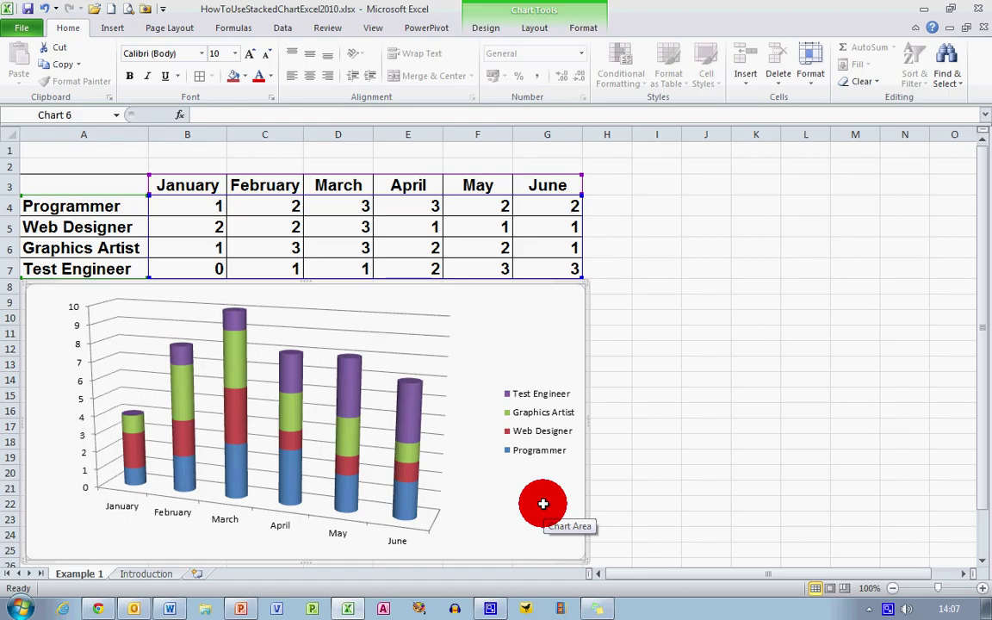
Examine the four data series in the cylinder chart by selecting each one, and leave the chart deselected
left_click(349, 379)
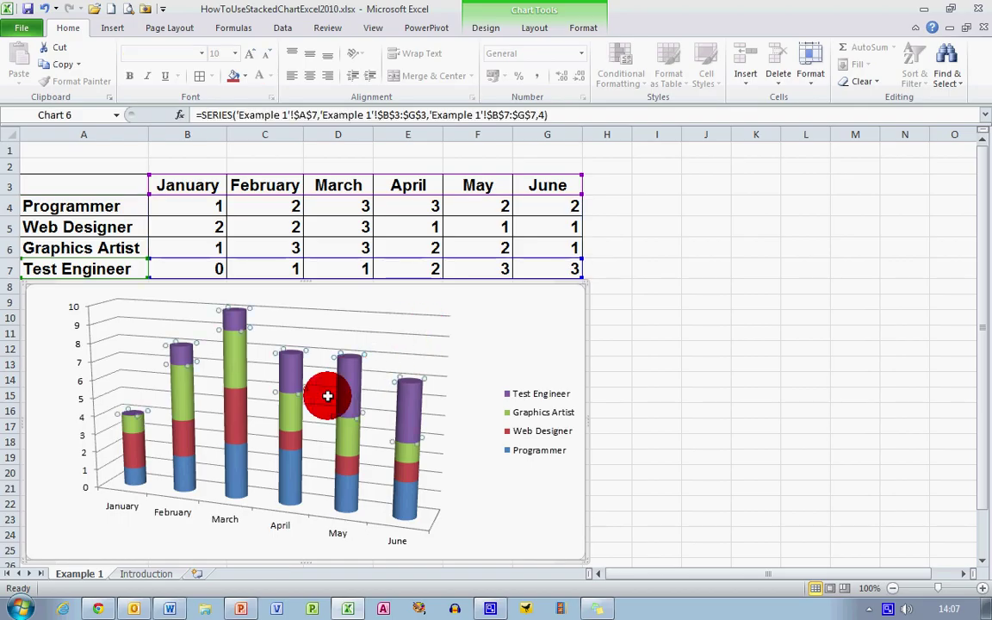
left_click(287, 418)
left_click(287, 439)
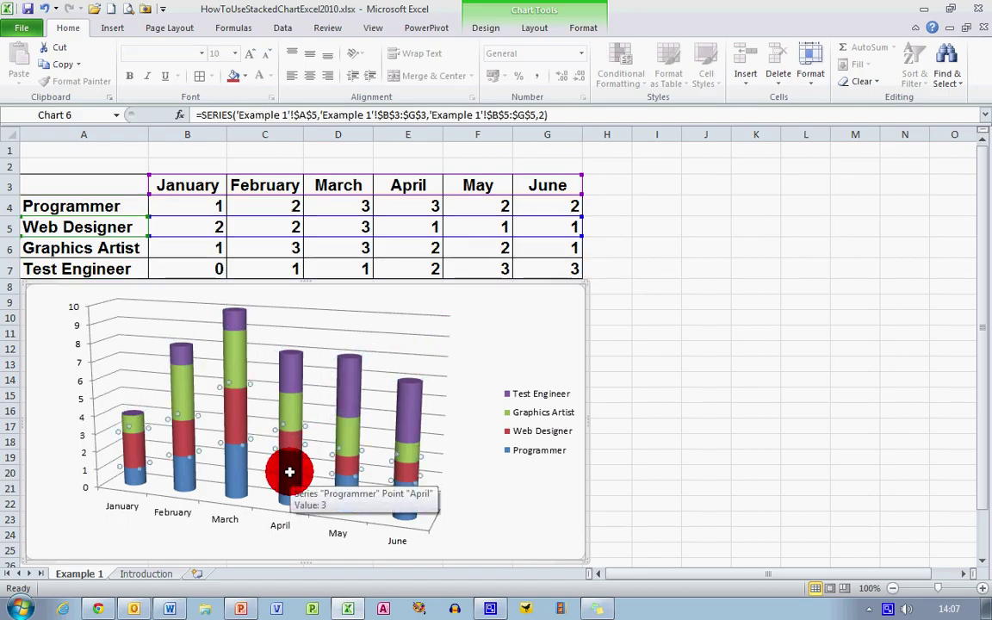
left_click(289, 472)
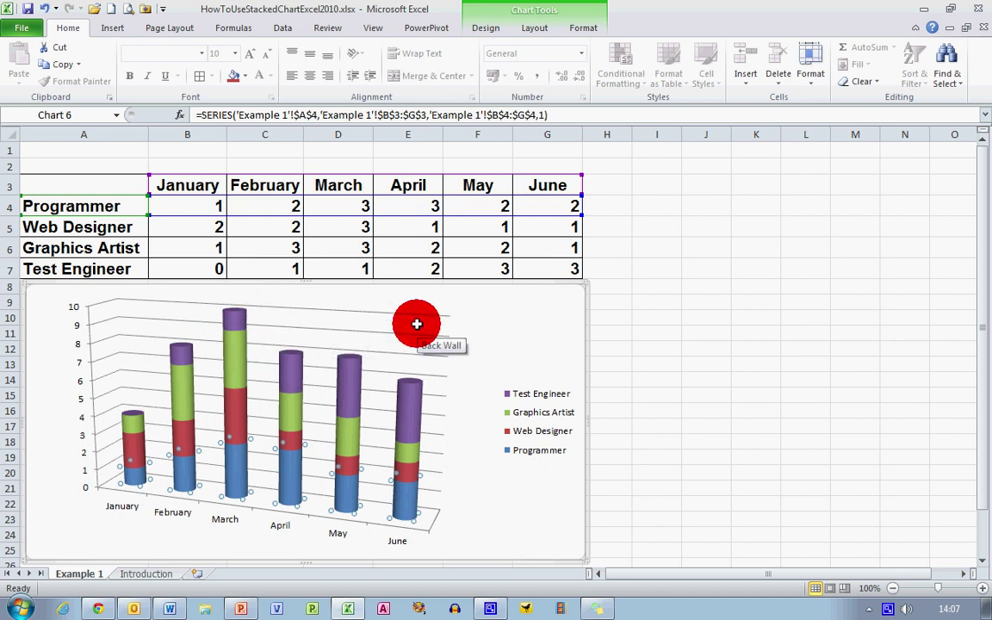
left_click(686, 332)
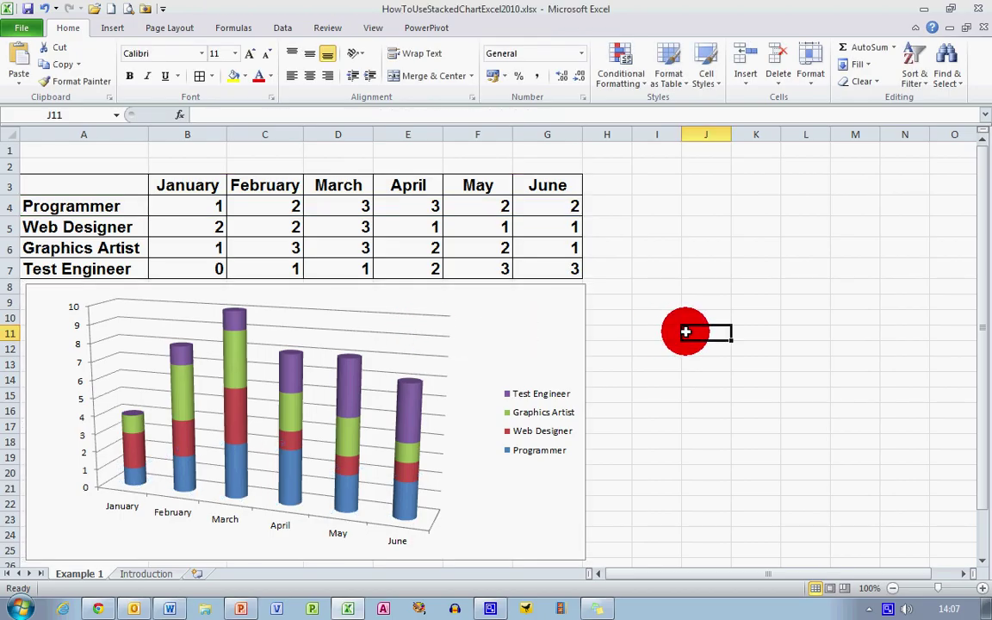